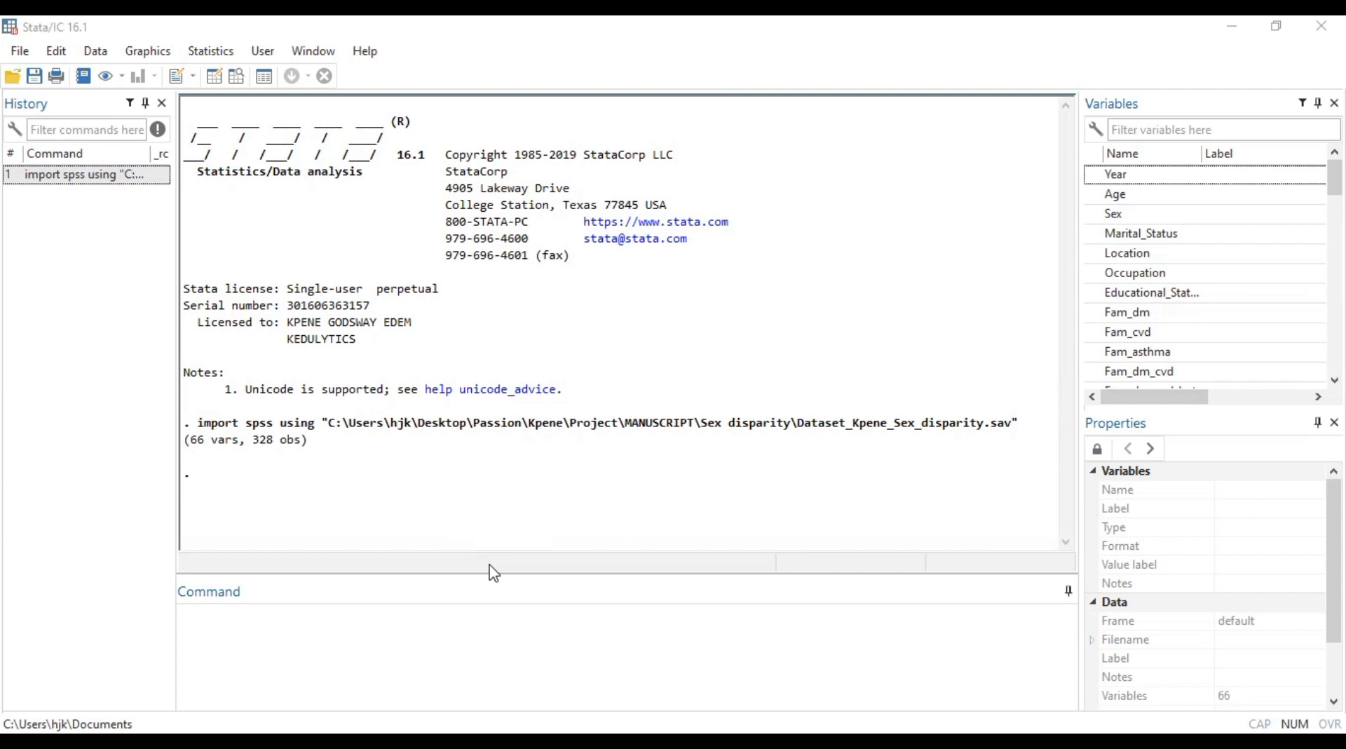
# Run tab on Tbil_Cat for its frequencies: Low 6, Normal 85, High 12
pyautogui.click(474, 607)
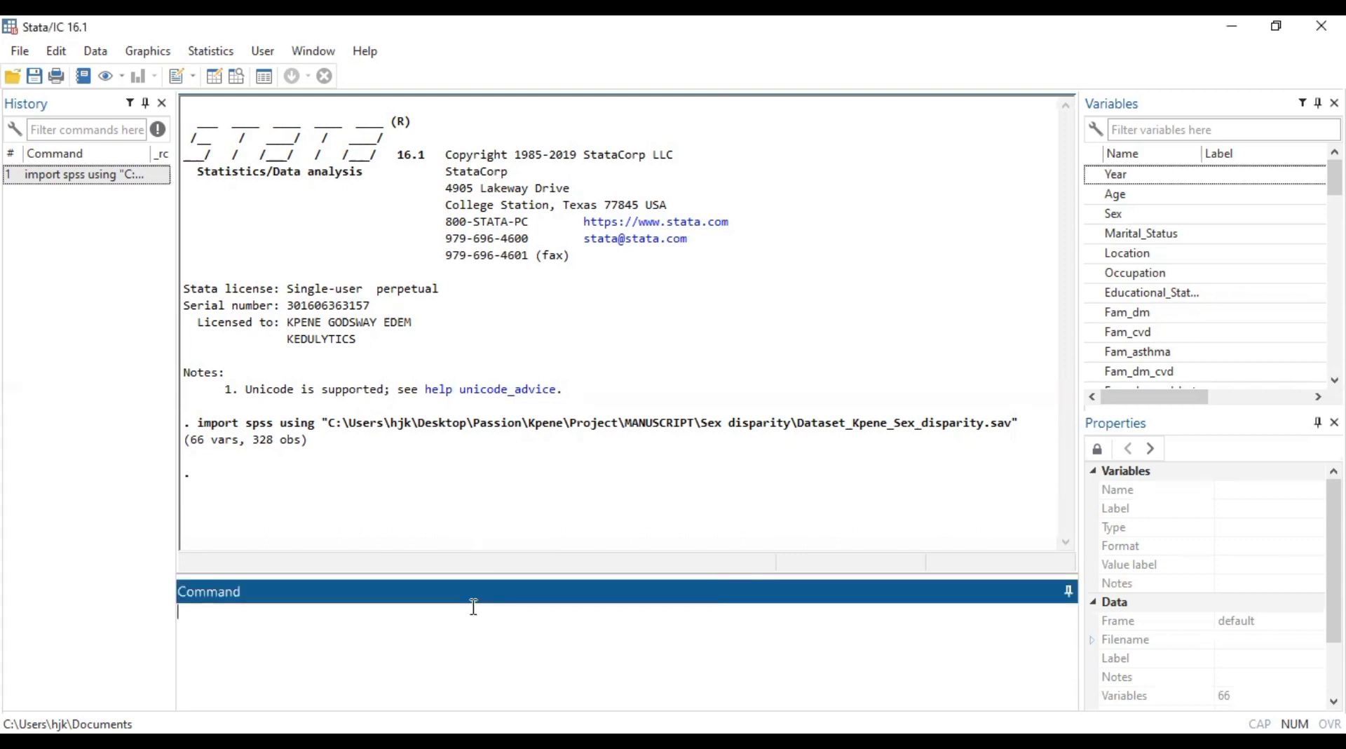
pyautogui.write('tab')
pyautogui.scroll(-7, 1205, 274)
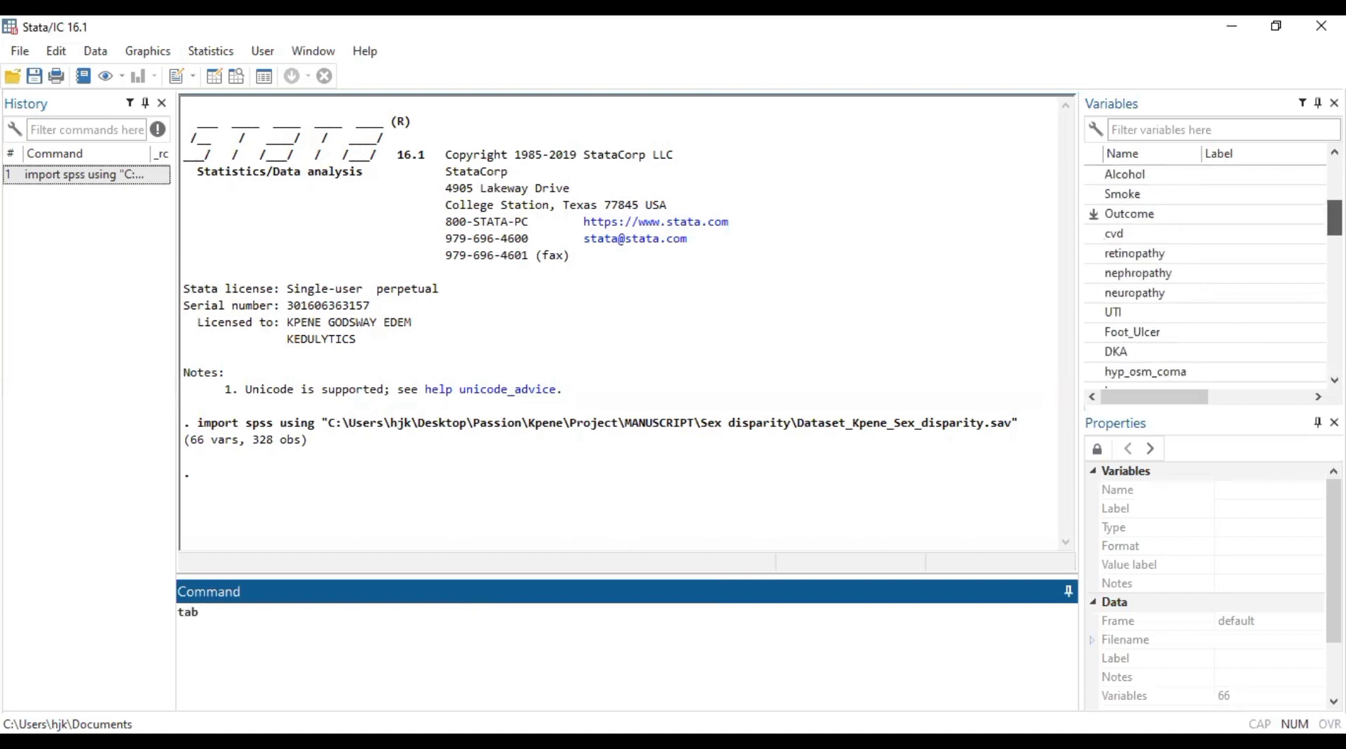
pyautogui.scroll(-4, 1205, 295)
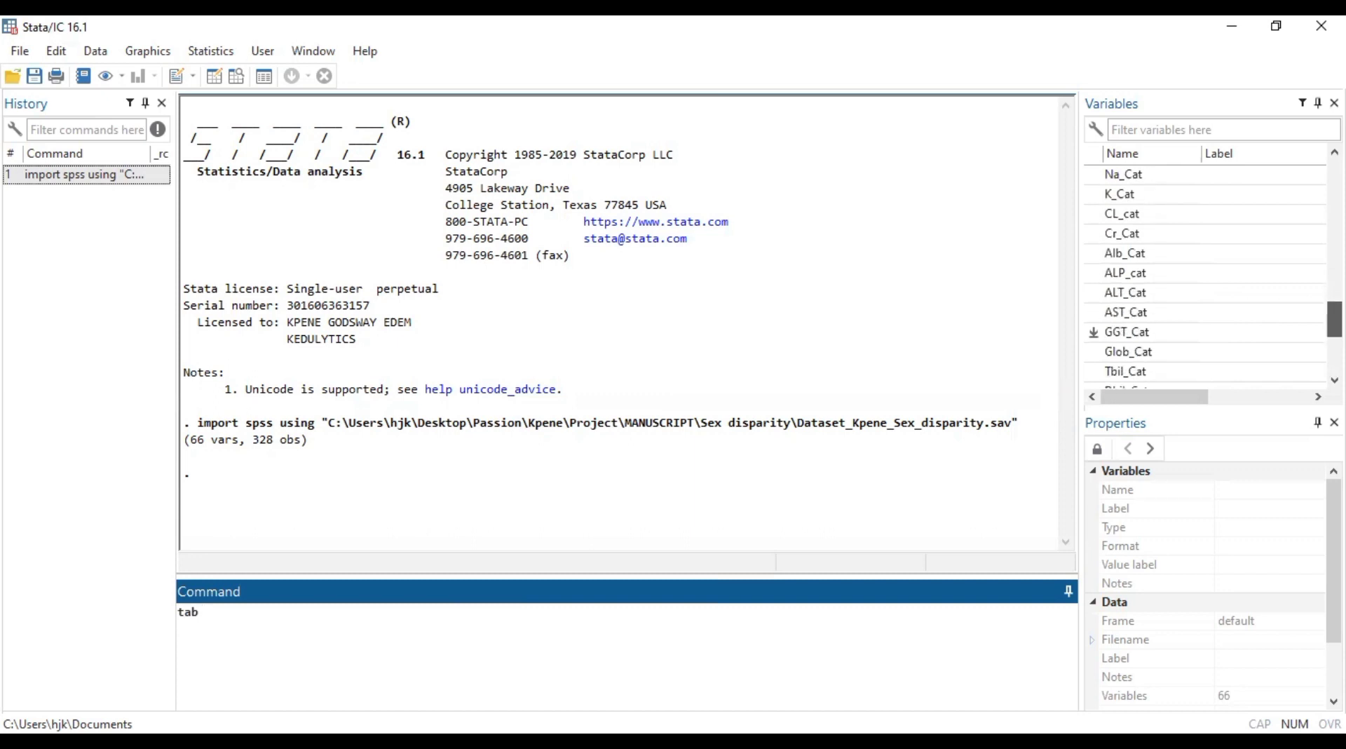
pyautogui.scroll(-2, 1156, 343)
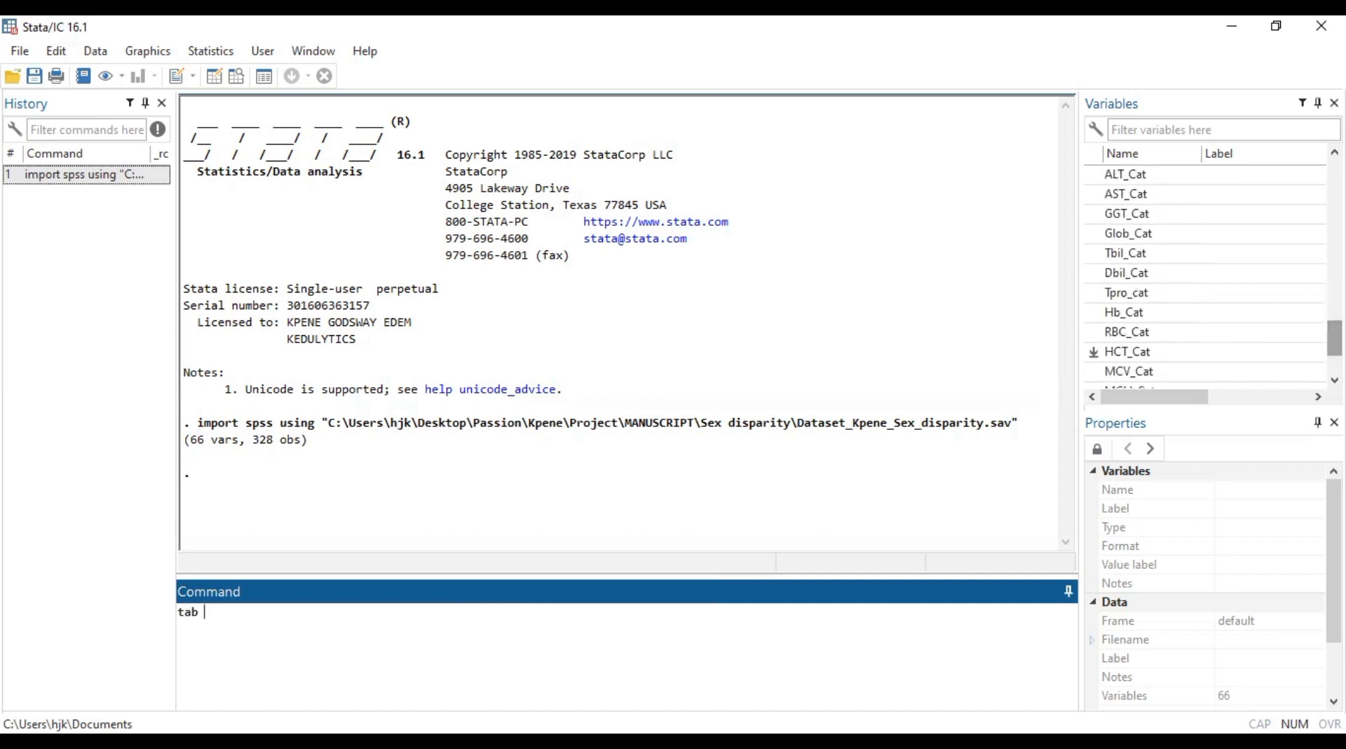
pyautogui.scroll(-1, 1150, 337)
pyautogui.scroll(1, 1149, 308)
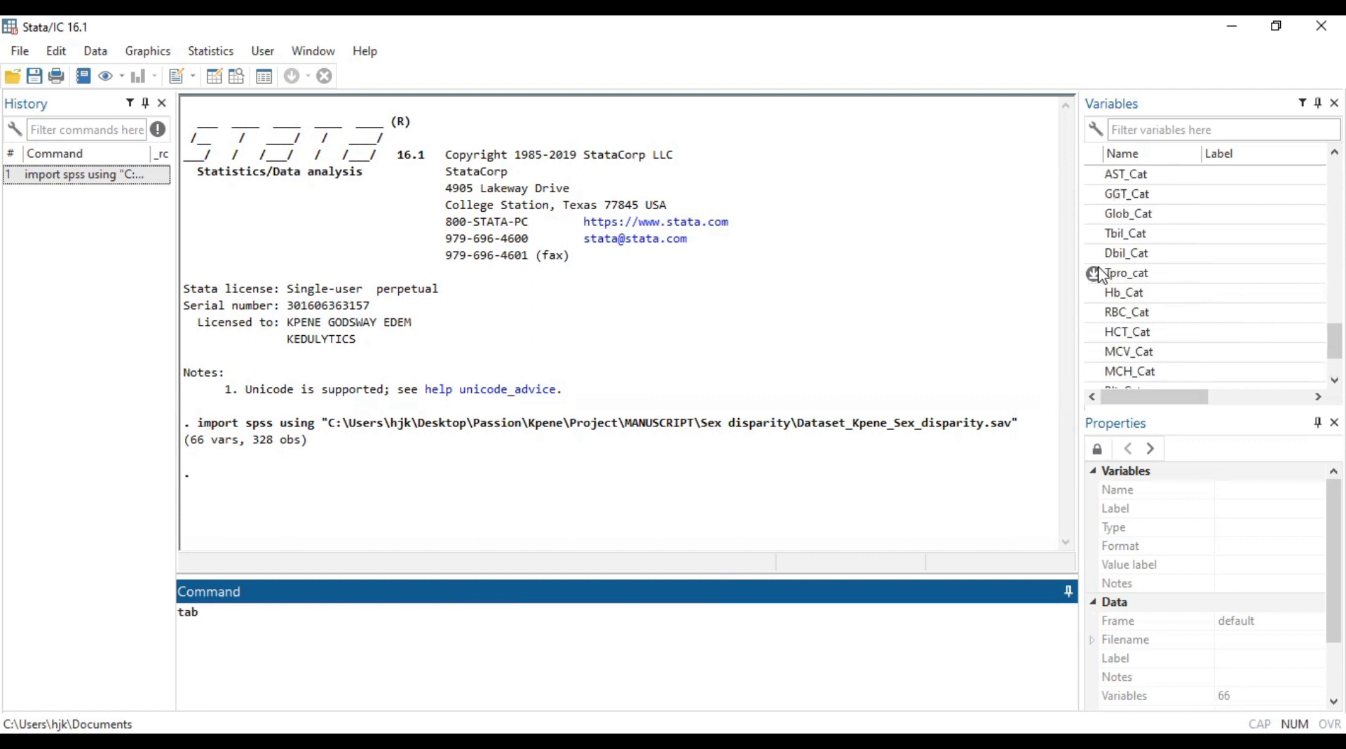
pyautogui.doubleClick(1094, 234)
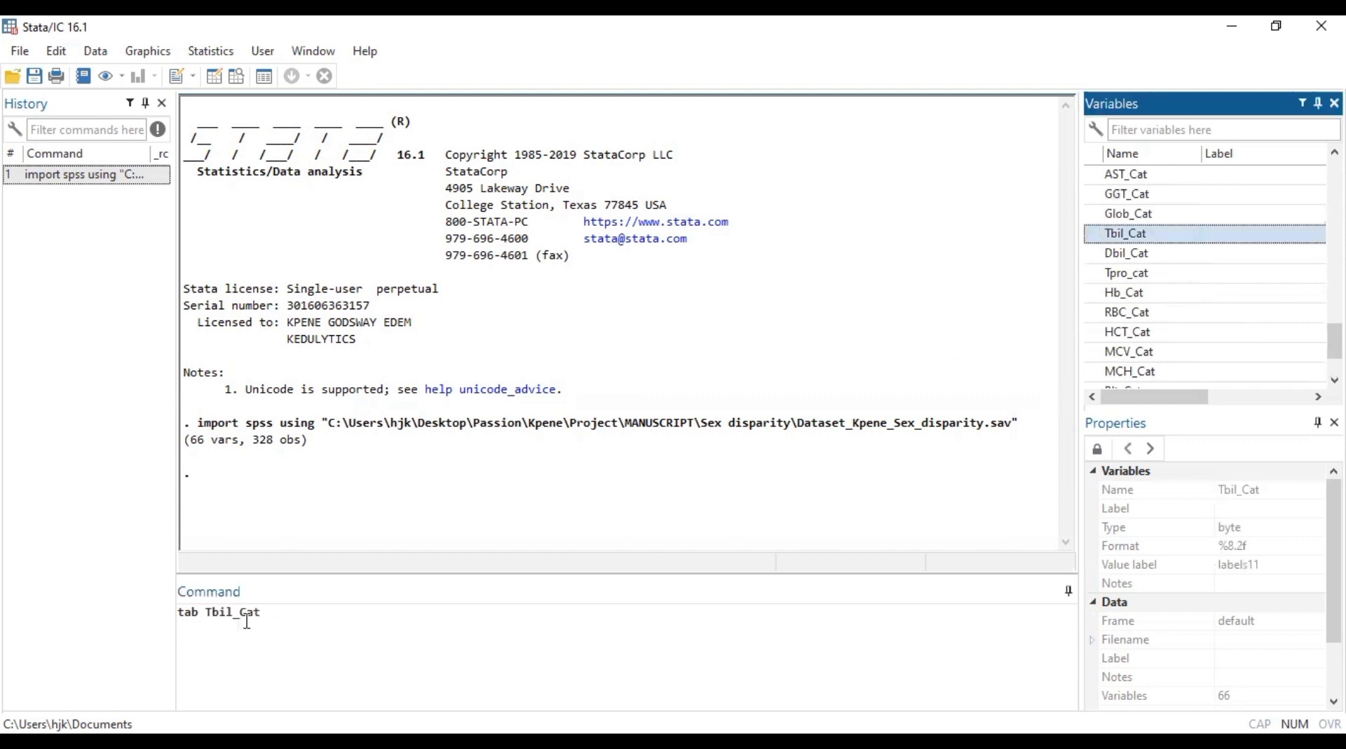
pyautogui.click(283, 613)
pyautogui.press('Return')
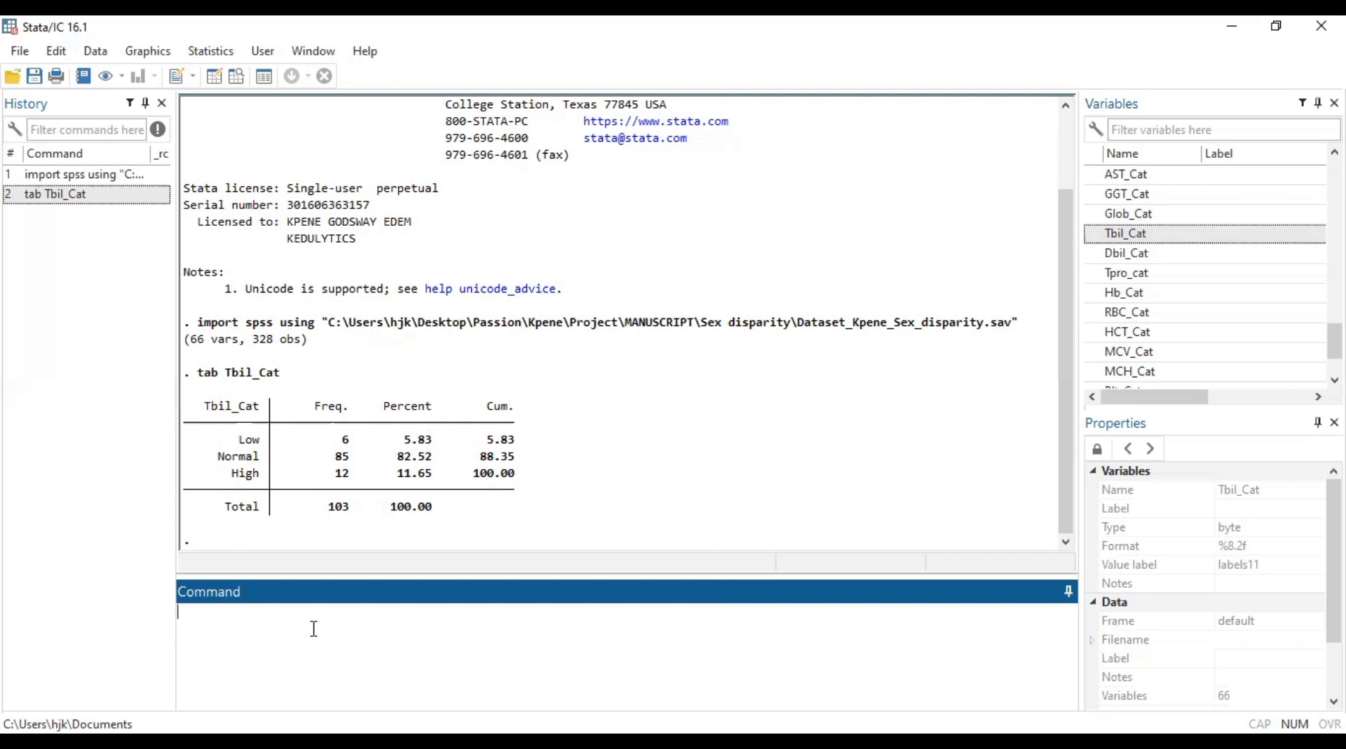
# Run omodel logit with Tbil_Cat as outcome and Age, Sex, Marital_Status as predictors
pyautogui.write('omodel')
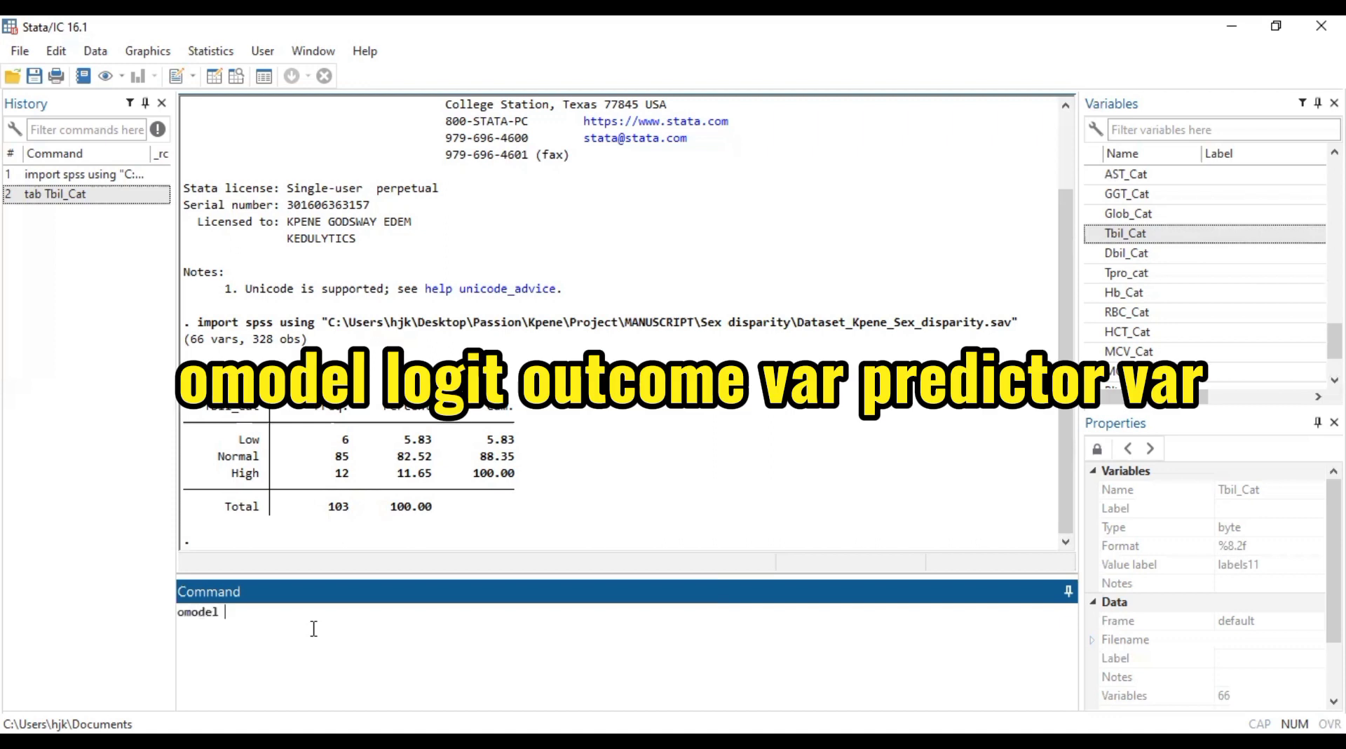
pyautogui.write(' logit')
pyautogui.click(1095, 233)
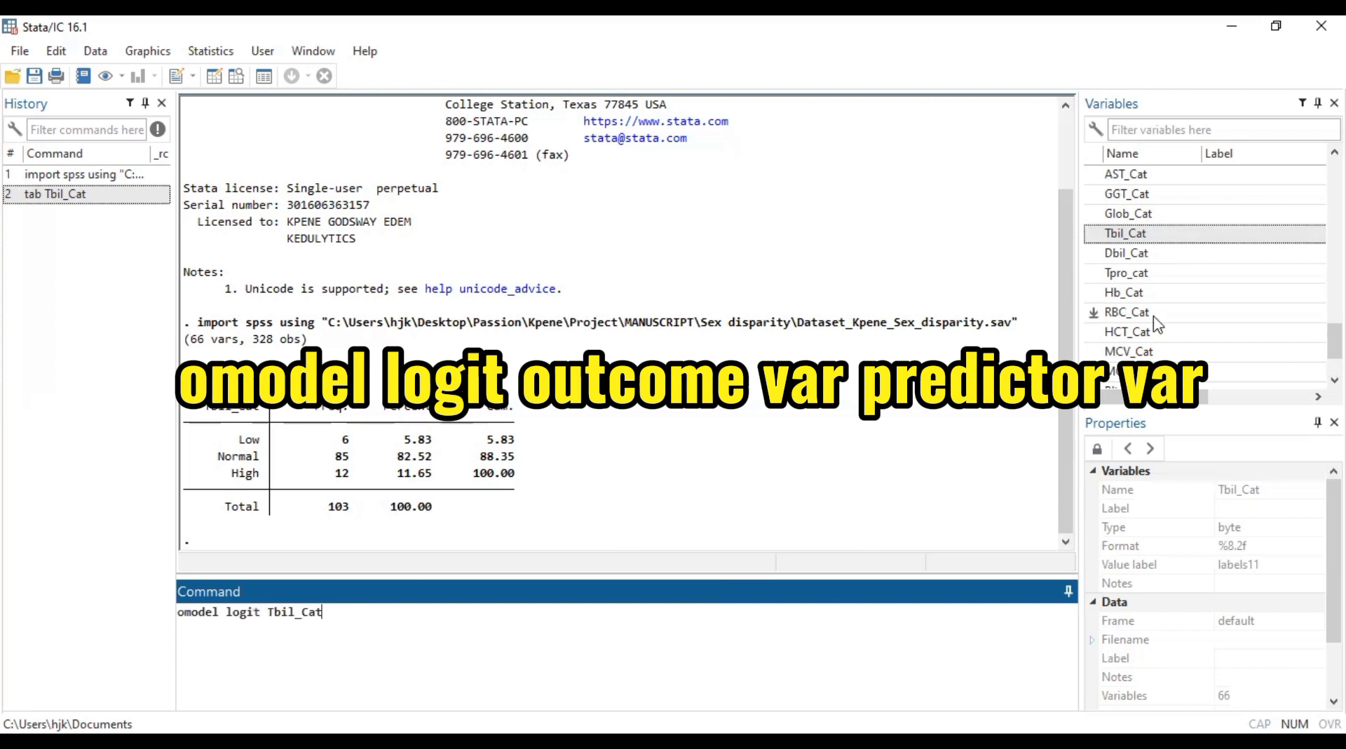
pyautogui.moveTo(1334, 340); pyautogui.dragTo(1334, 175)
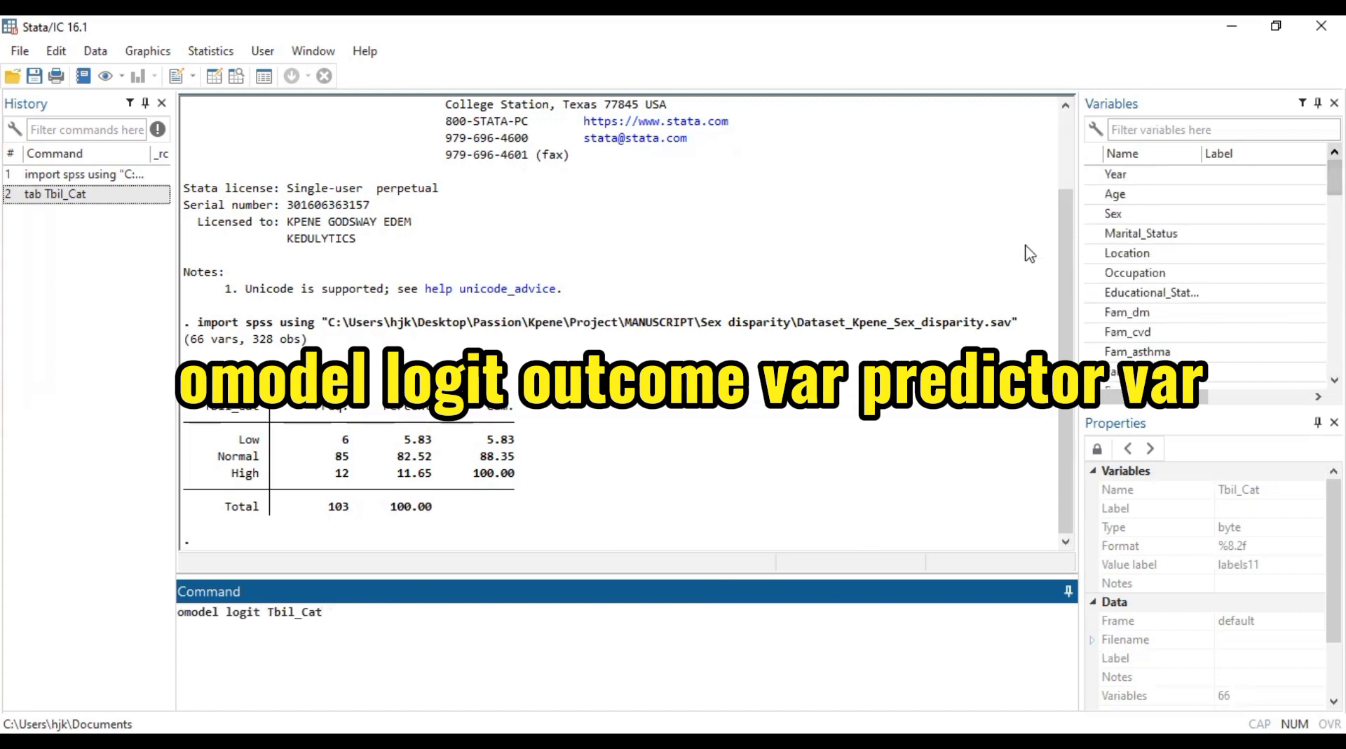
pyautogui.click(1094, 195)
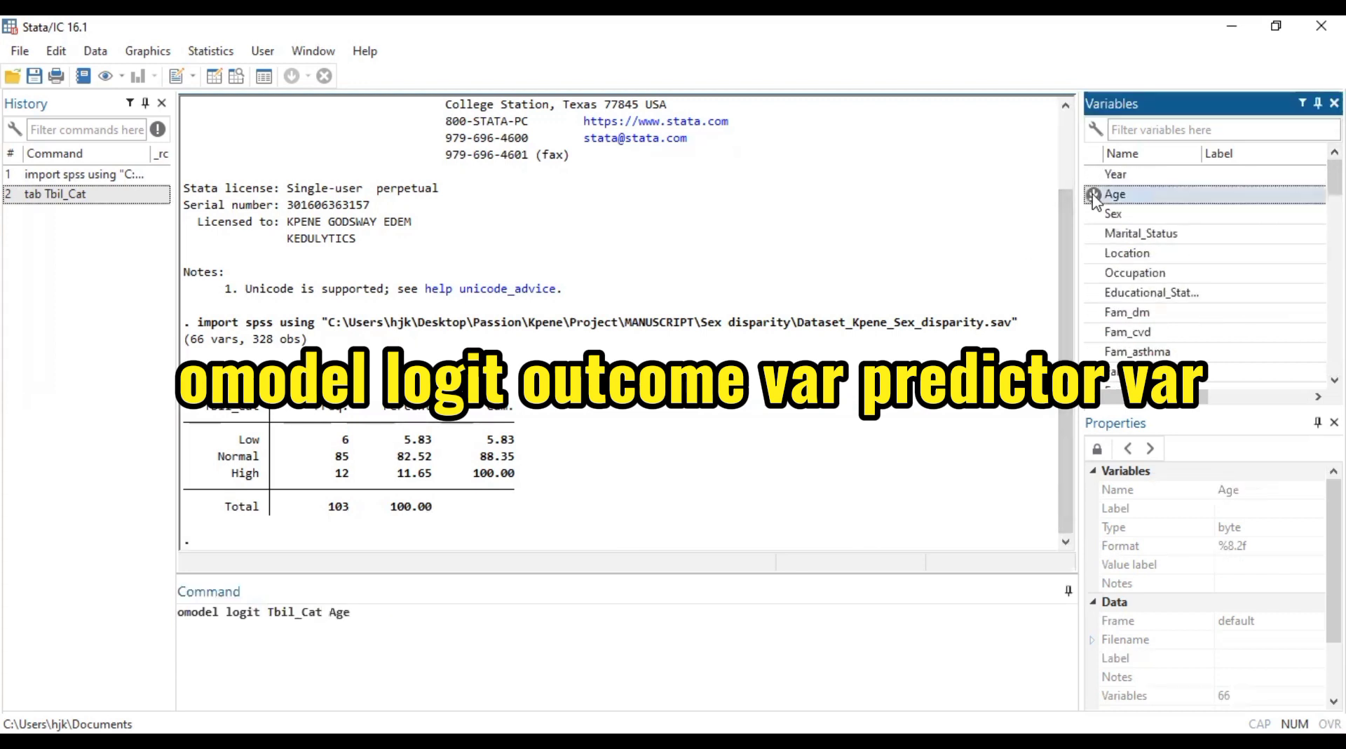
pyautogui.click(1094, 214)
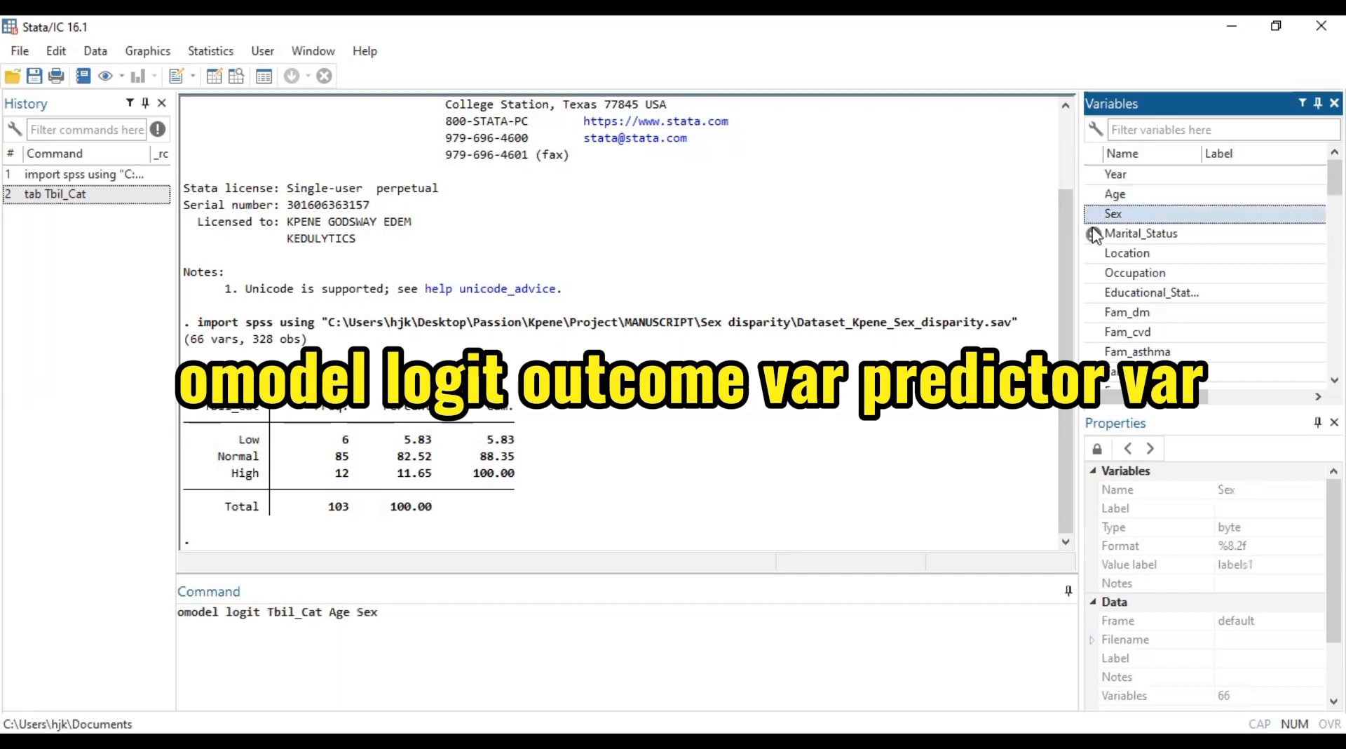
pyautogui.click(1094, 234)
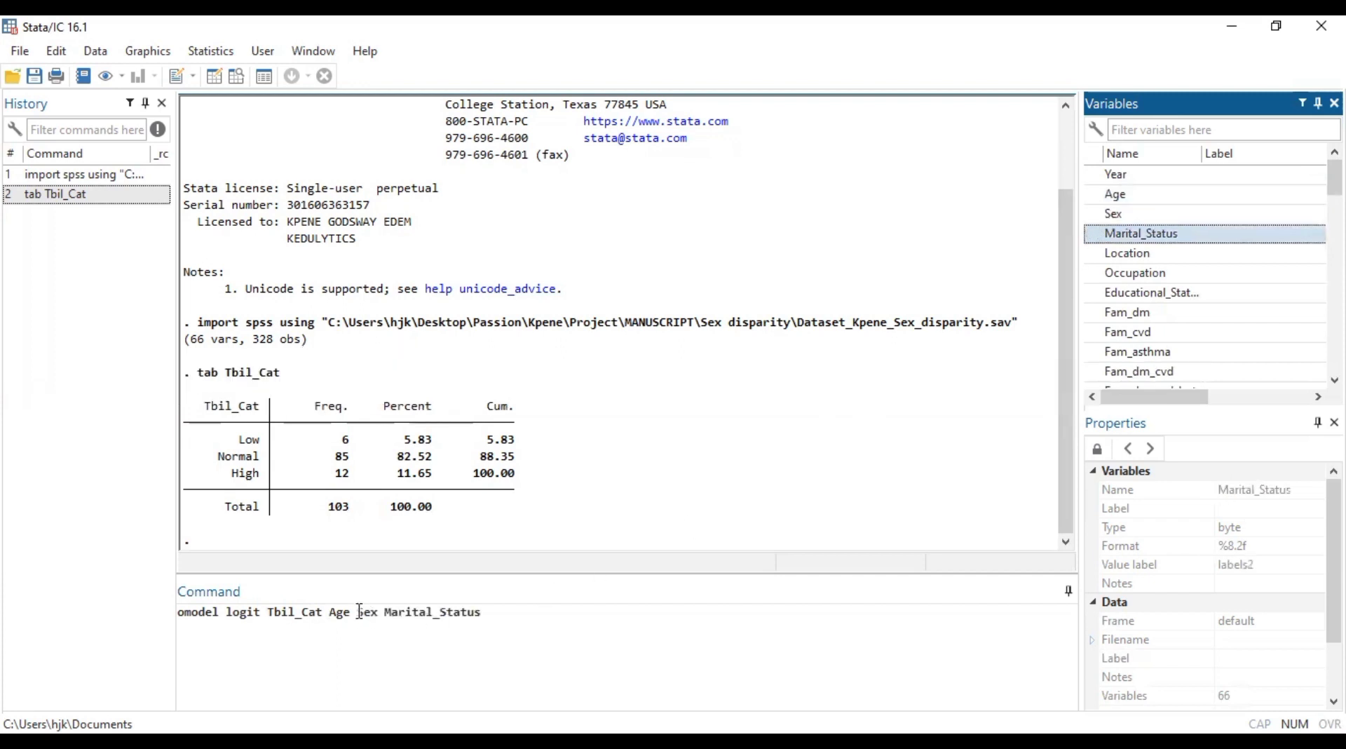
pyautogui.click(527, 615)
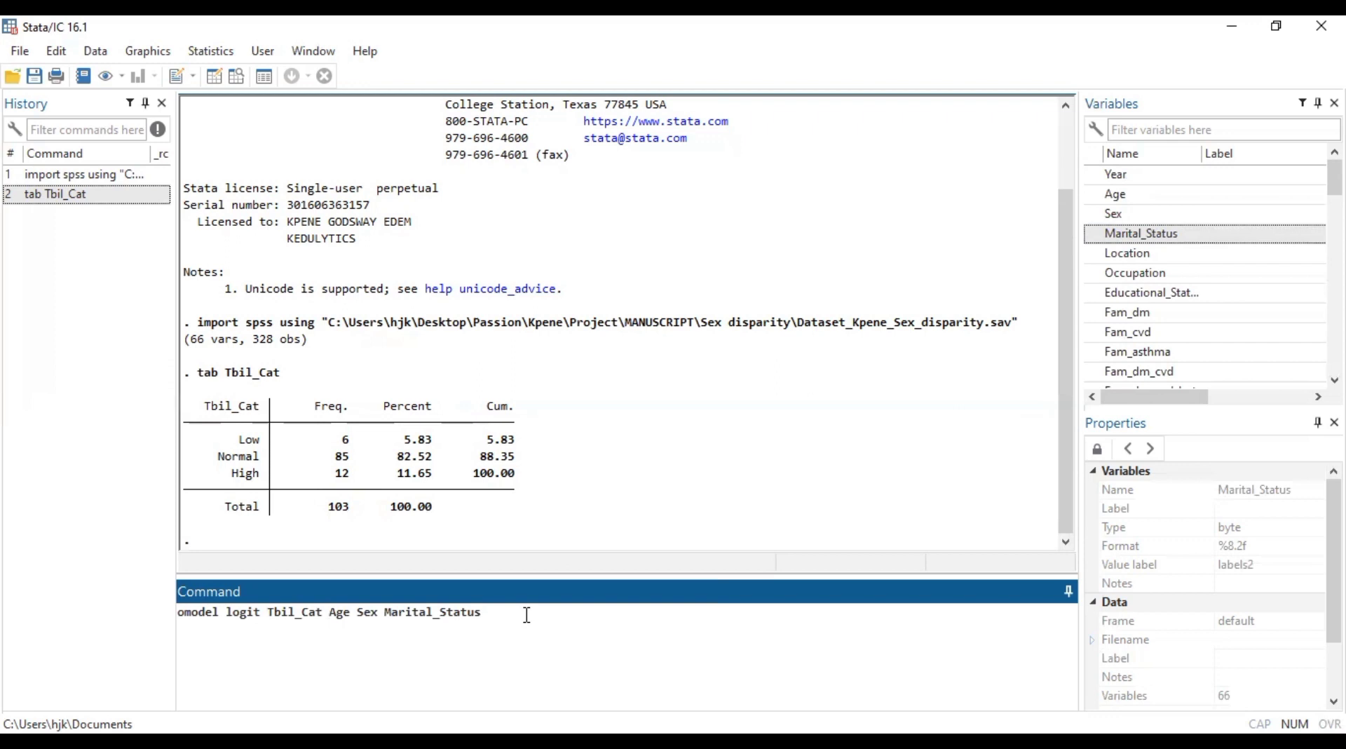
pyautogui.press('Return')
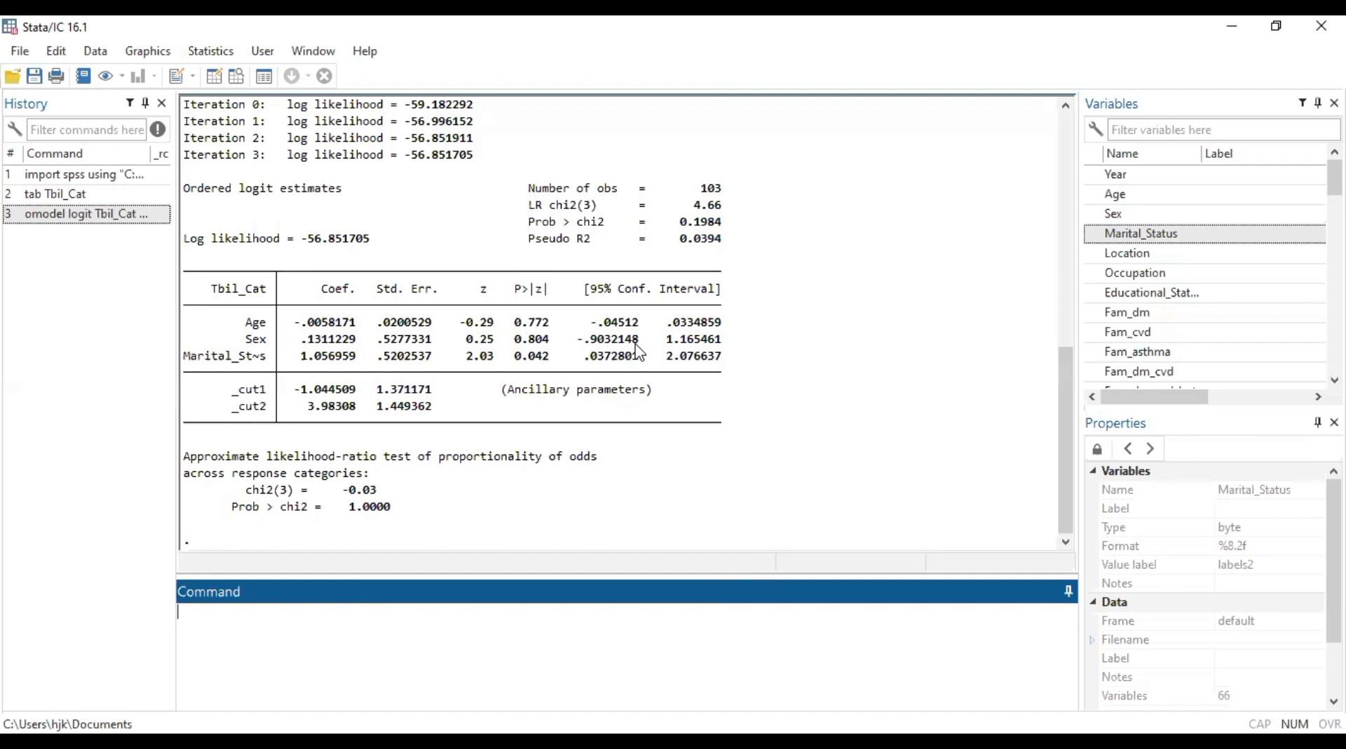
pyautogui.click(295, 621)
# Start an ologit command with Tbil_Cat as outcome and Age as first predictor
pyautogui.write('ologit')
pyautogui.scroll(-8, 1136, 253)
pyautogui.scroll(-9, 1136, 253)
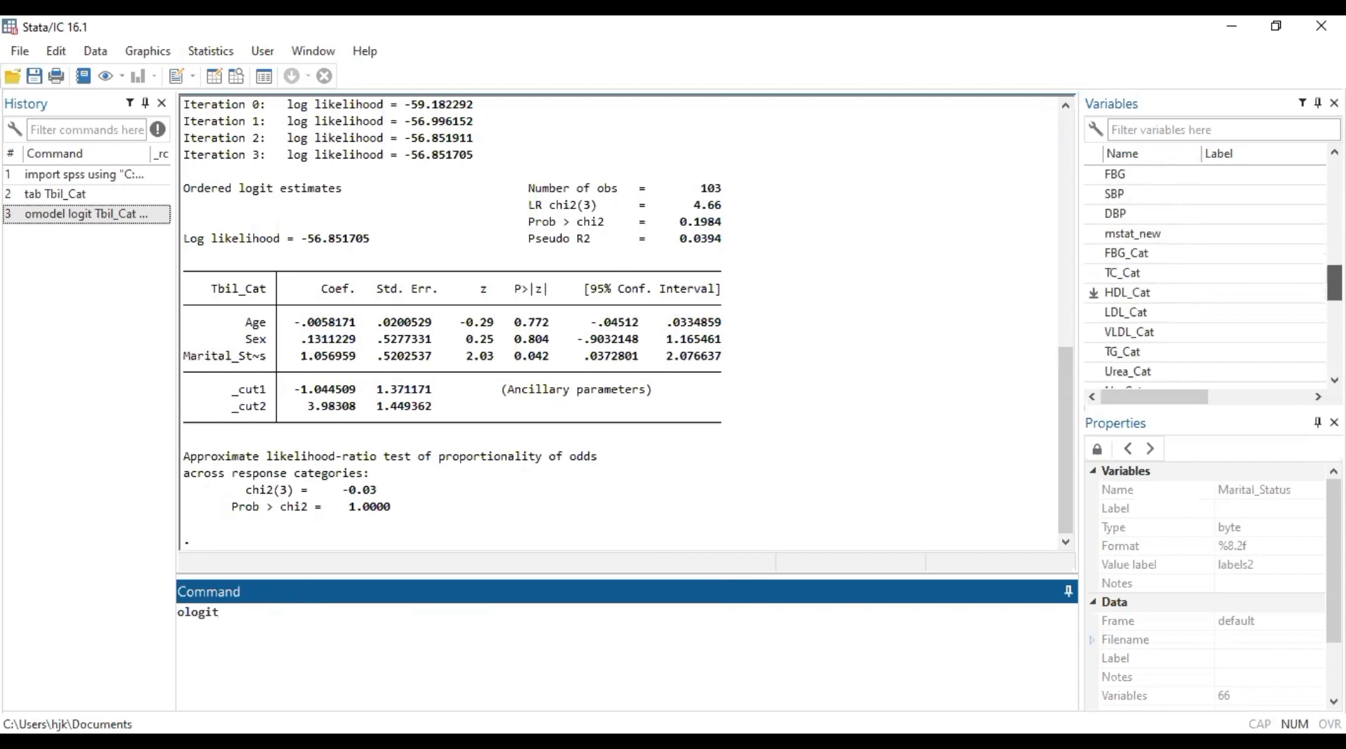
pyautogui.scroll(-1, 1262, 330)
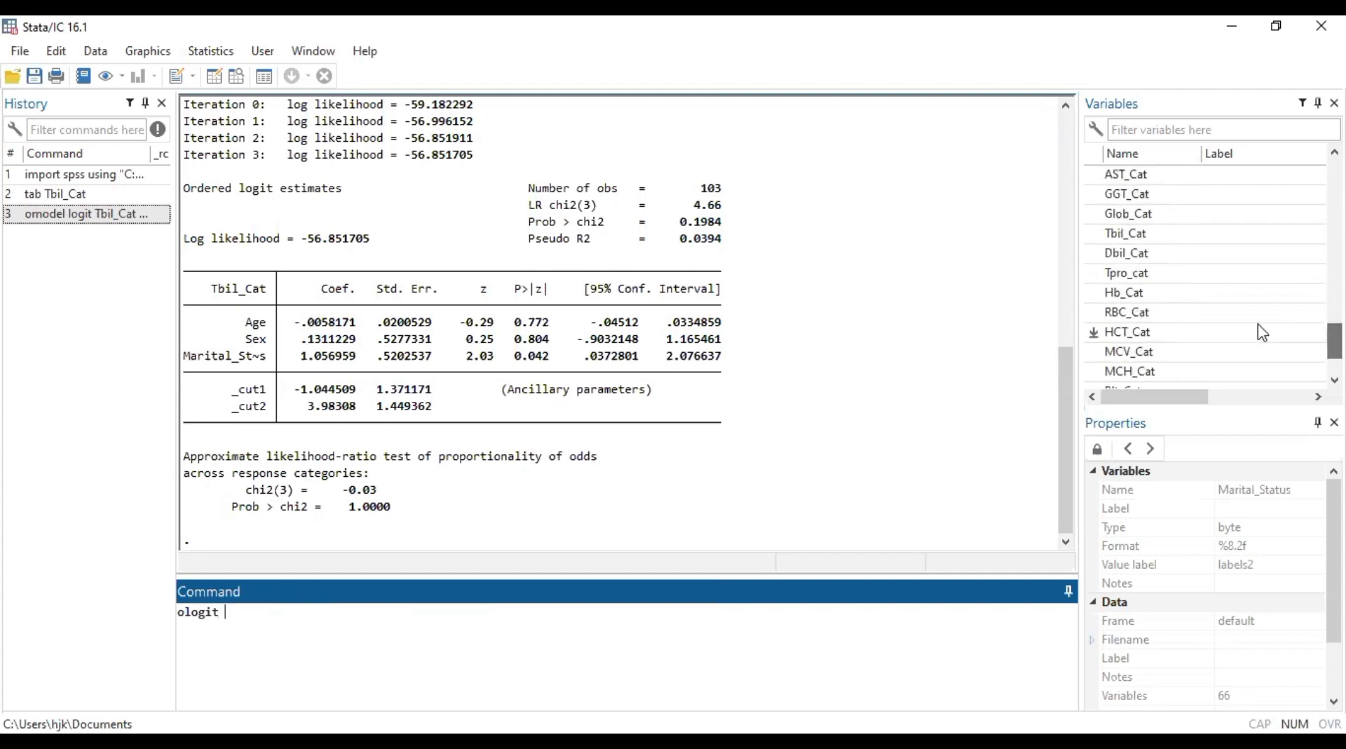
pyautogui.doubleClick(1099, 238)
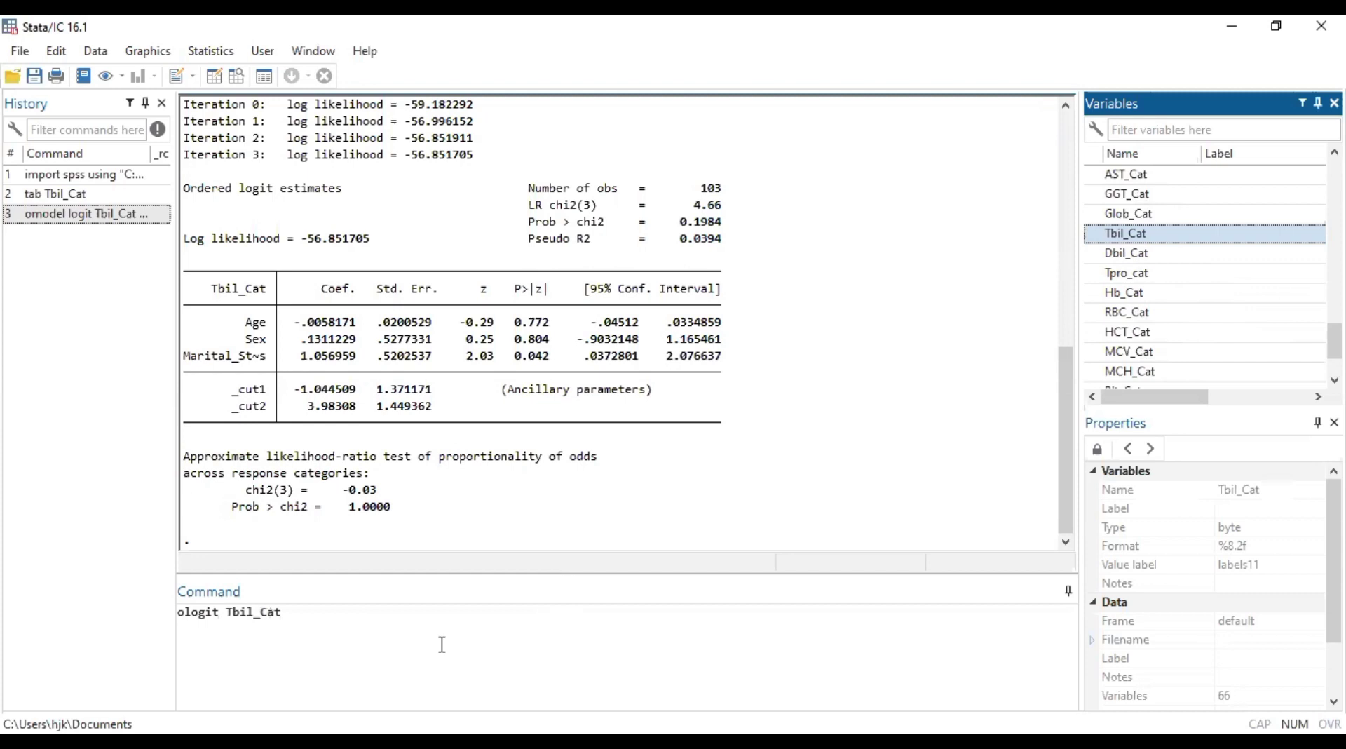
pyautogui.click(387, 626)
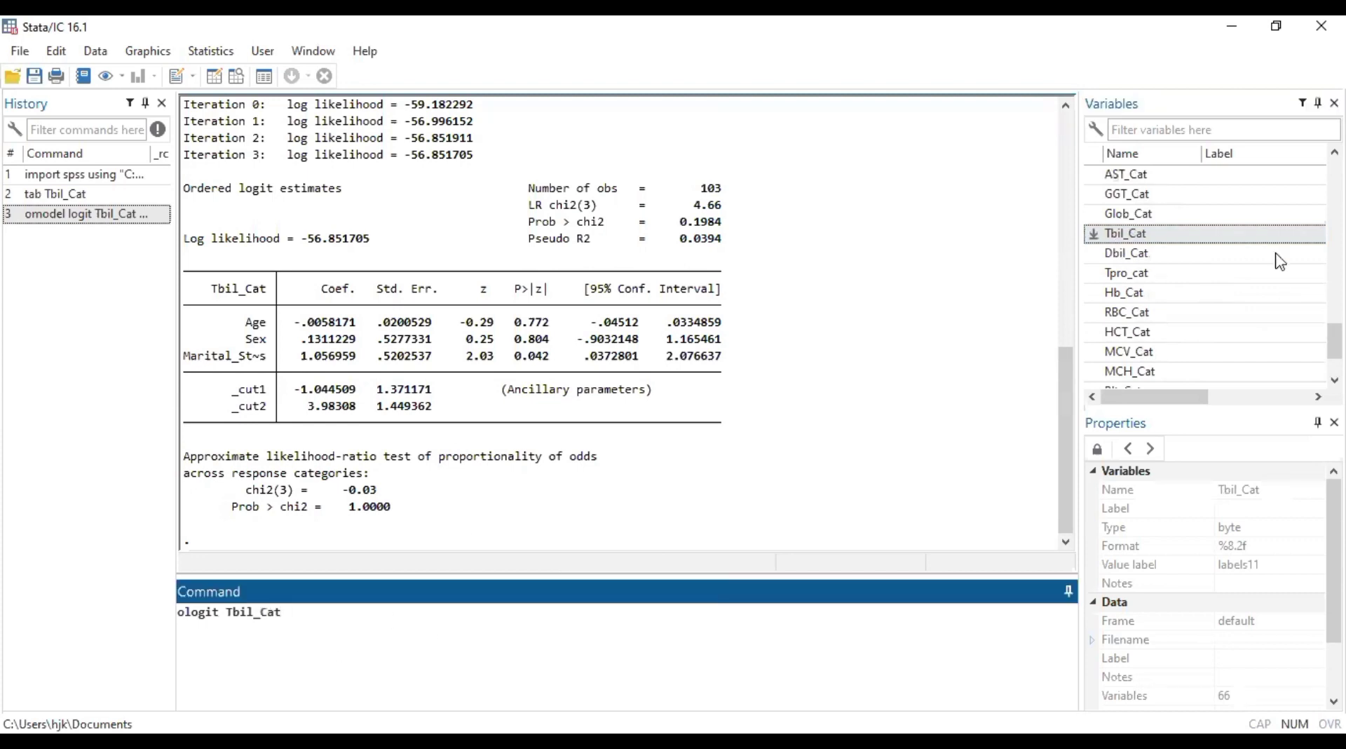
pyautogui.moveTo(1335, 342); pyautogui.dragTo(1335, 241)
pyautogui.scroll(6, 1181, 181)
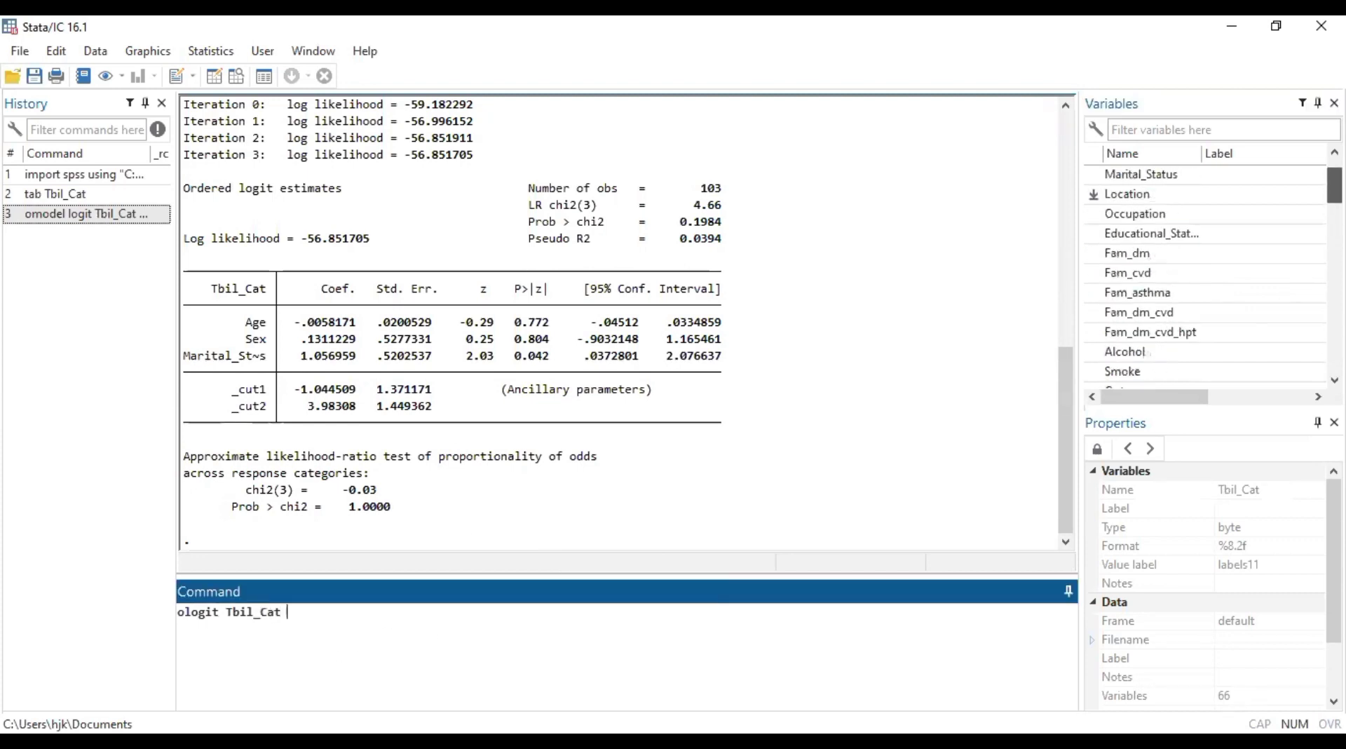
pyautogui.doubleClick(1102, 197)
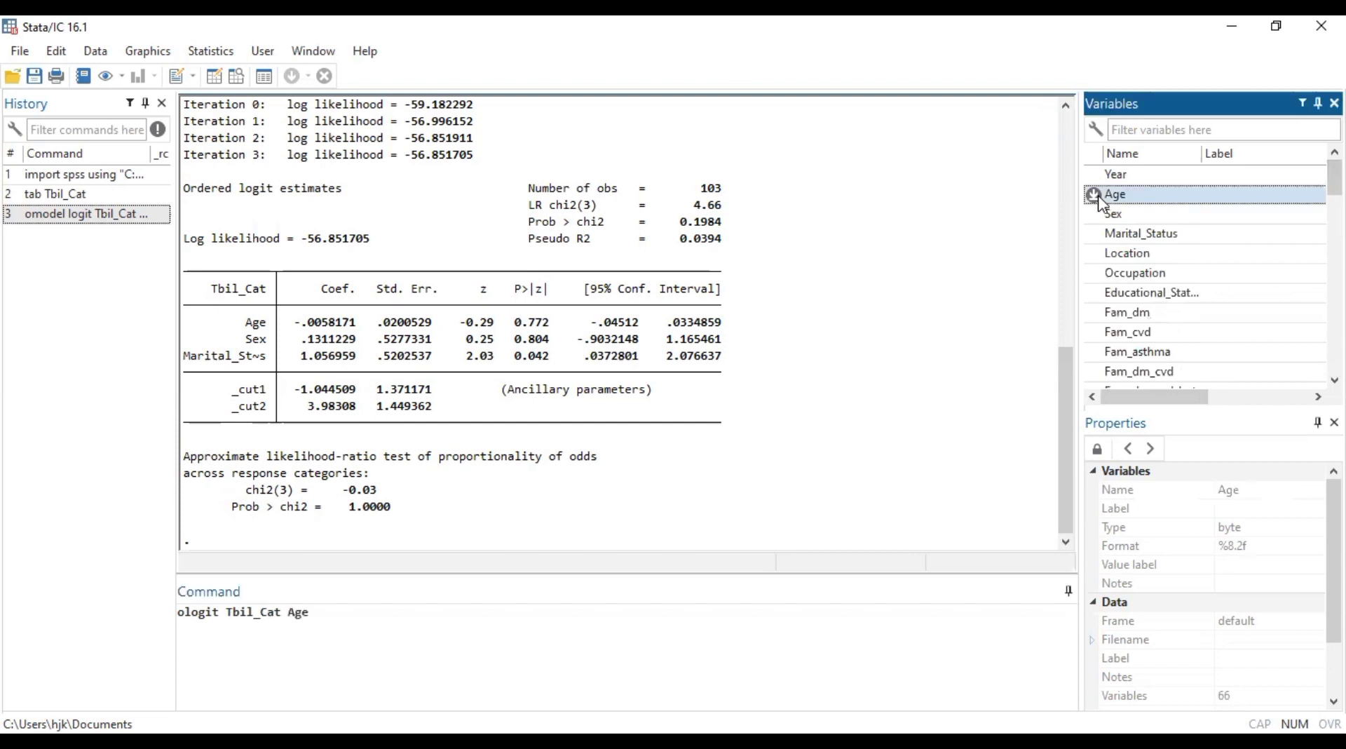
# Add i.Sex and i.Marital_Status as predictors, plus the ', or baselevel' options
pyautogui.doubleClick(1102, 214)
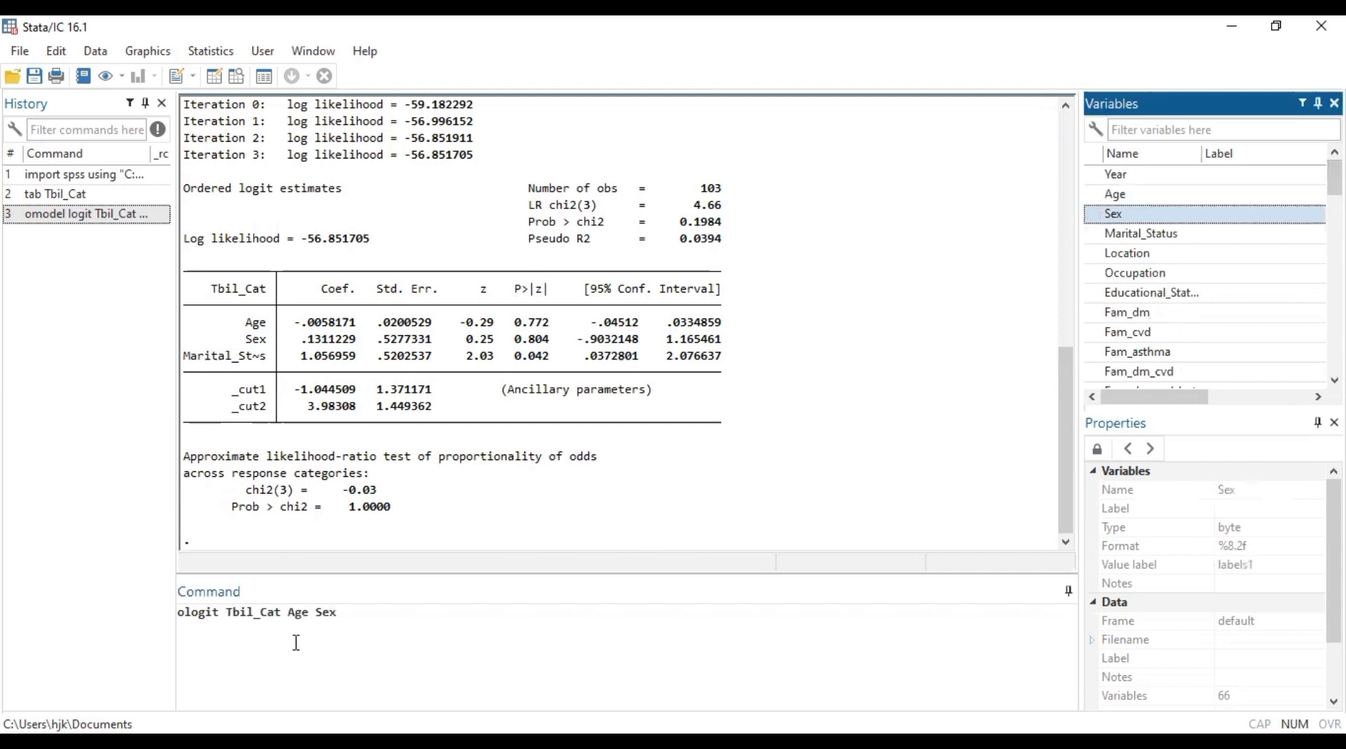
pyautogui.click(323, 618)
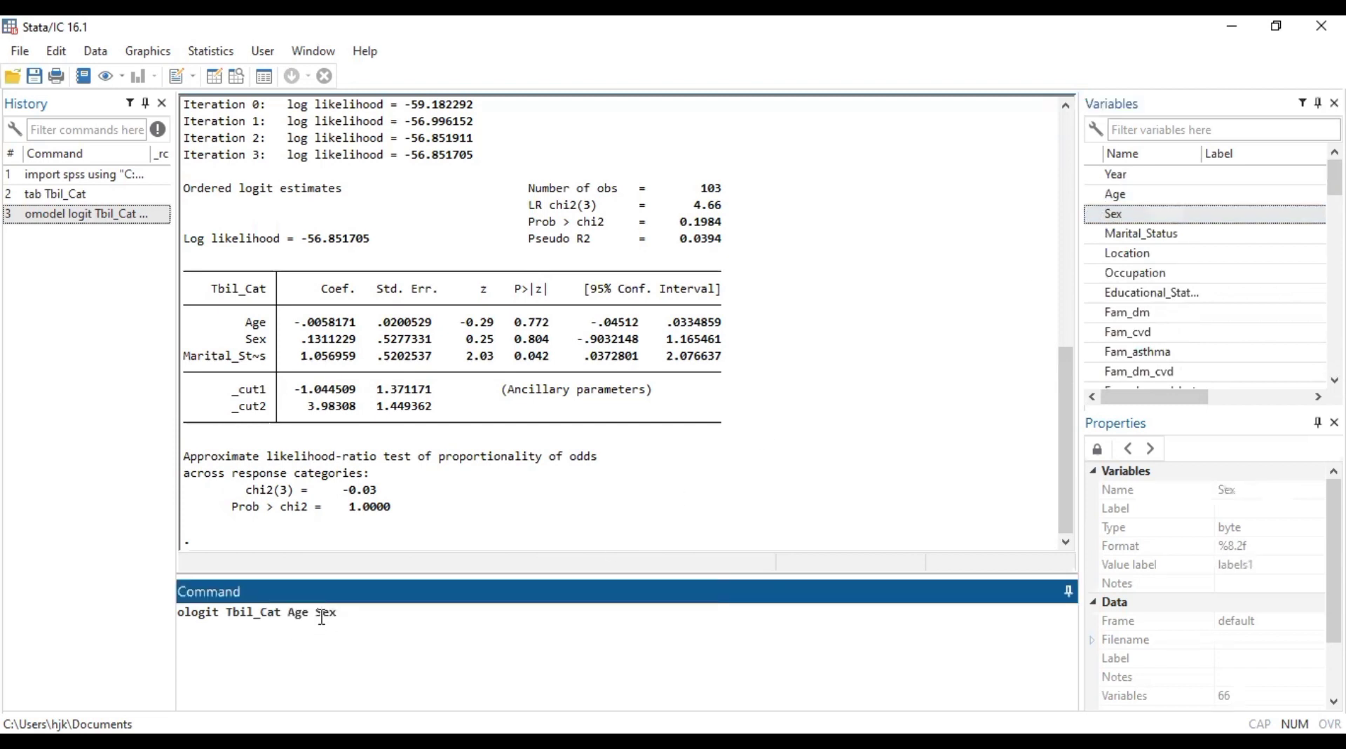
pyautogui.write('i.')
pyautogui.click(430, 614)
pyautogui.doubleClick(1093, 234)
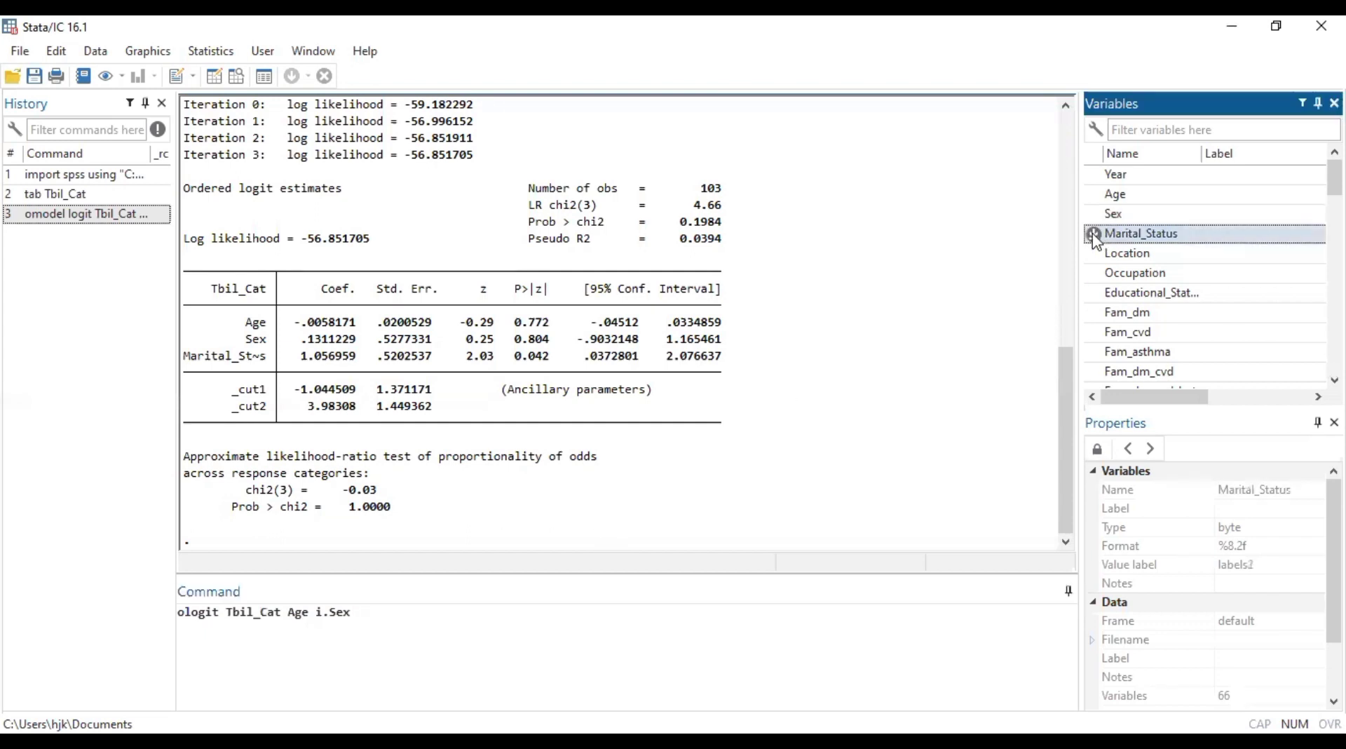
pyautogui.click(360, 611)
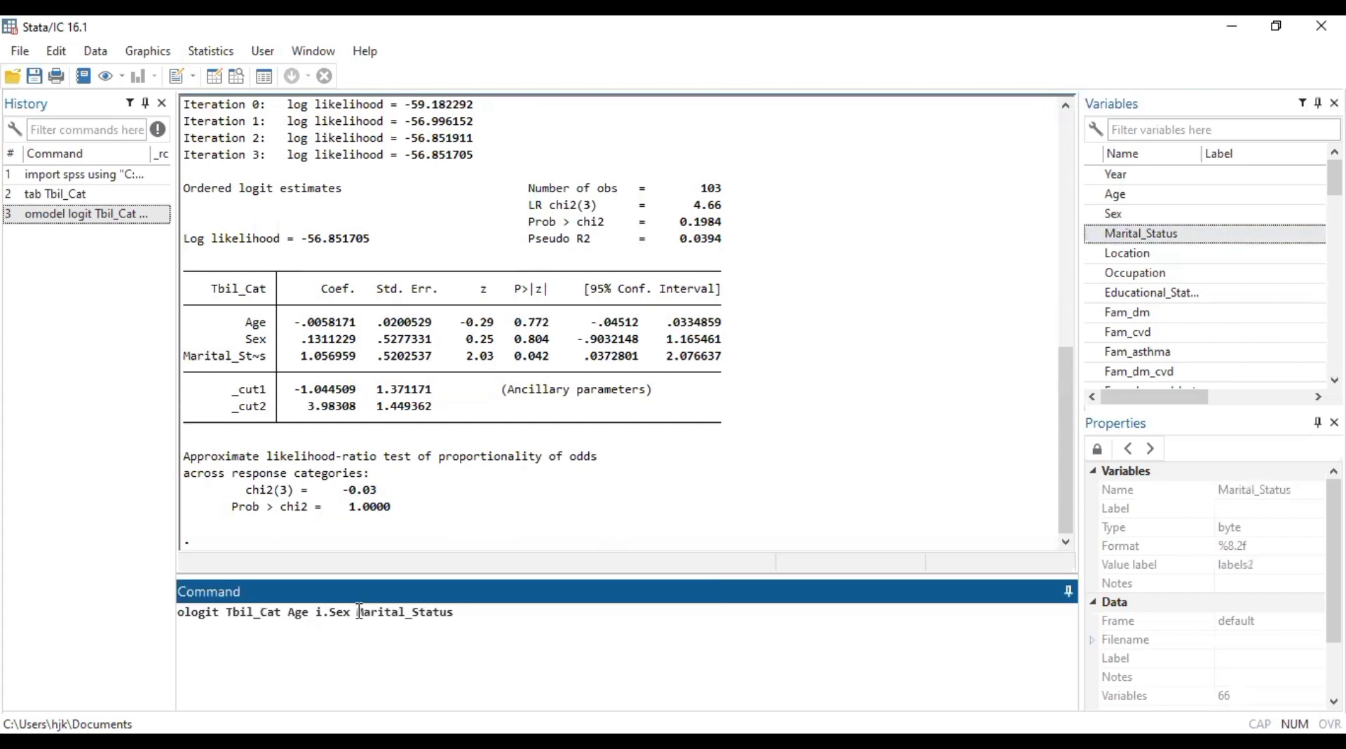
pyautogui.write('i.')
pyautogui.click(531, 605)
pyautogui.write(', or')
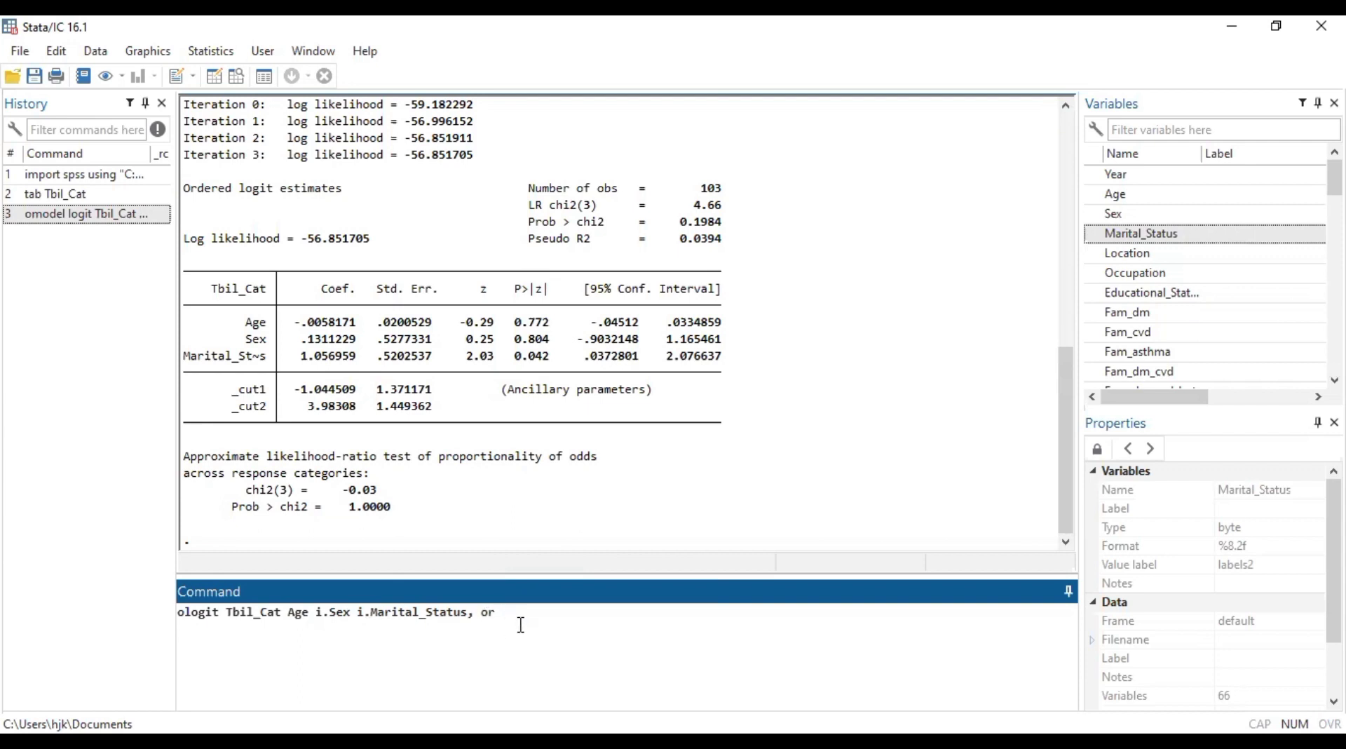
pyautogui.write(' baselevel')
pyautogui.tripleClick(176, 621)
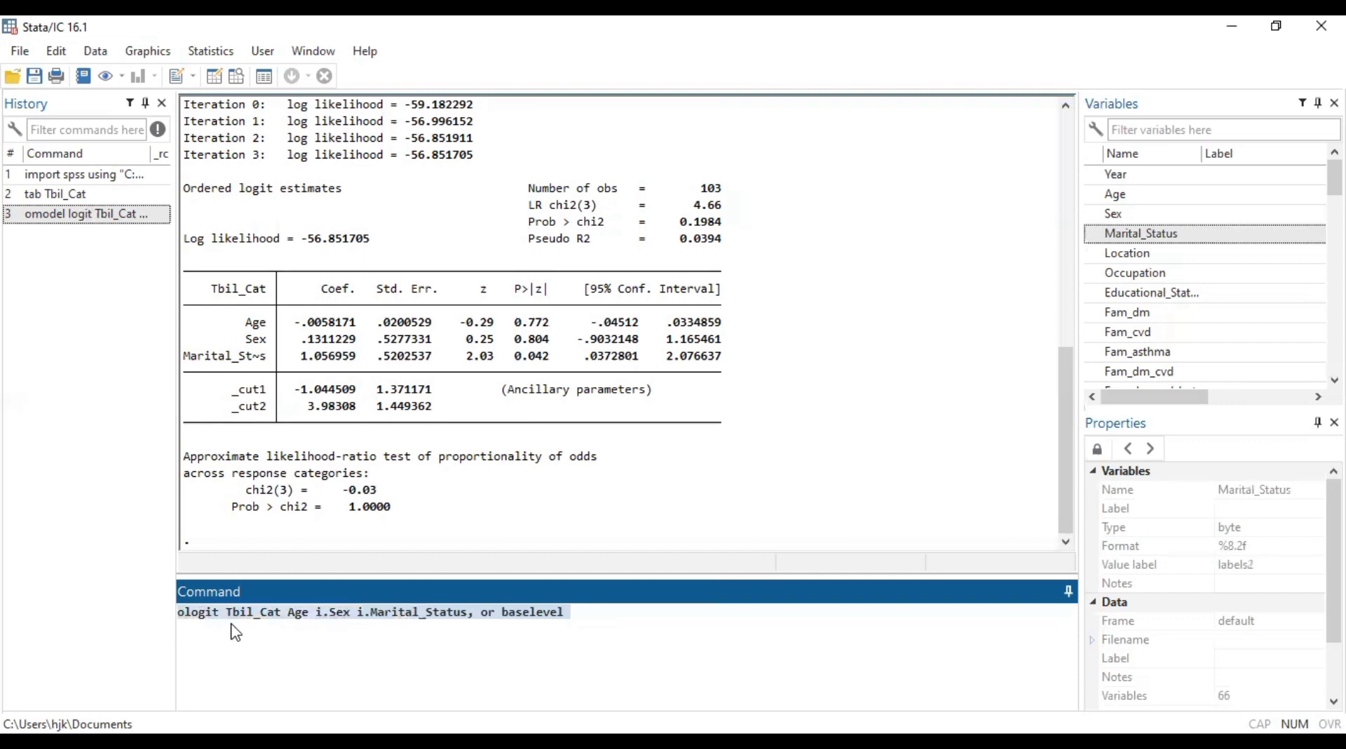
pyautogui.click(581, 626)
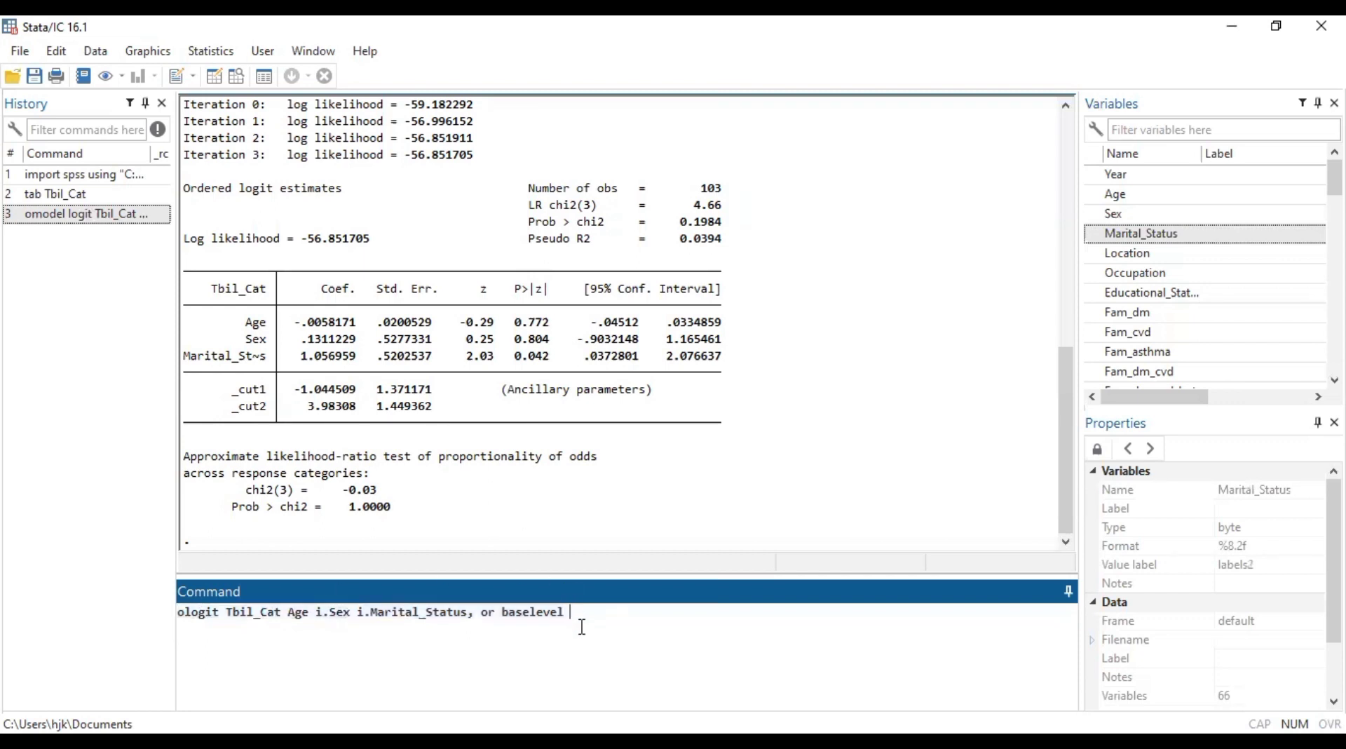
# Run the ologit command, giving odds ratios such as Widowed OR 29.16 (p=0.029)
pyautogui.press('Return')
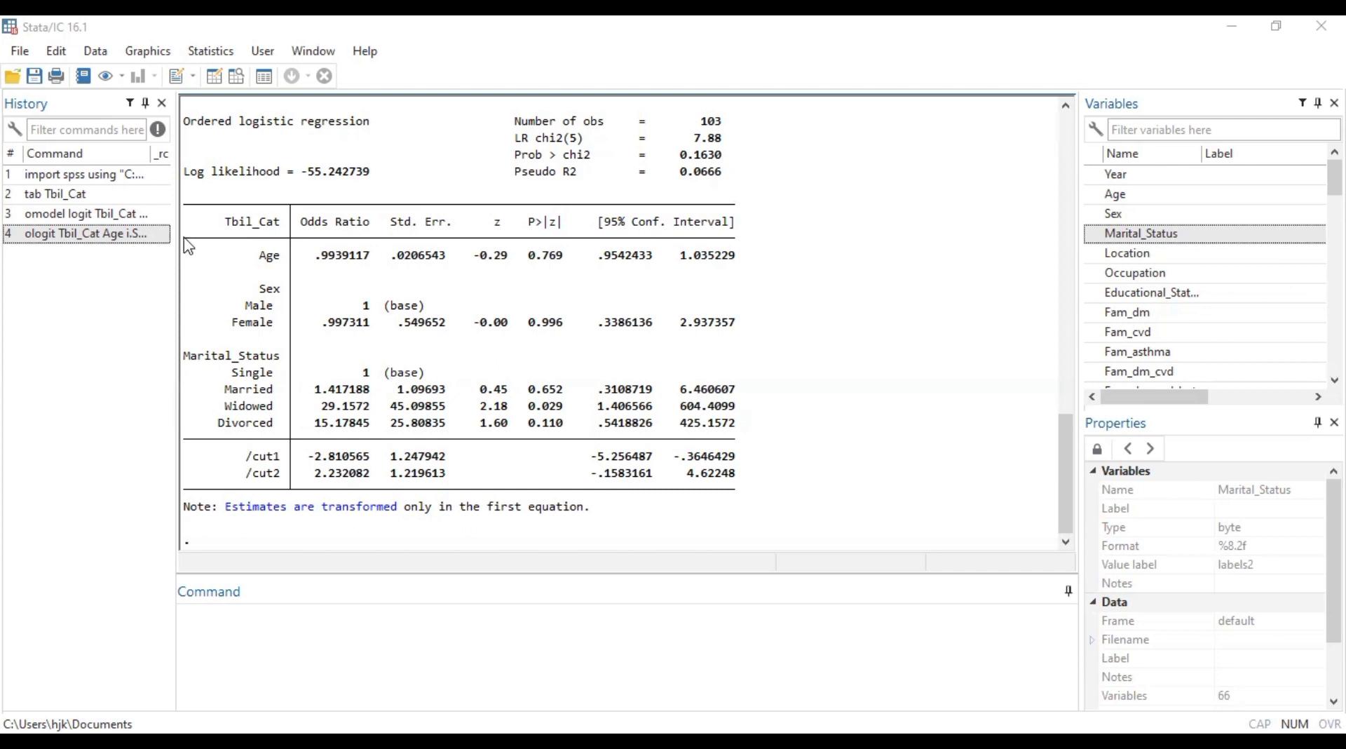
# Recall the tab, omodel logit and ologit commands from History in turn
pyautogui.click(73, 196)
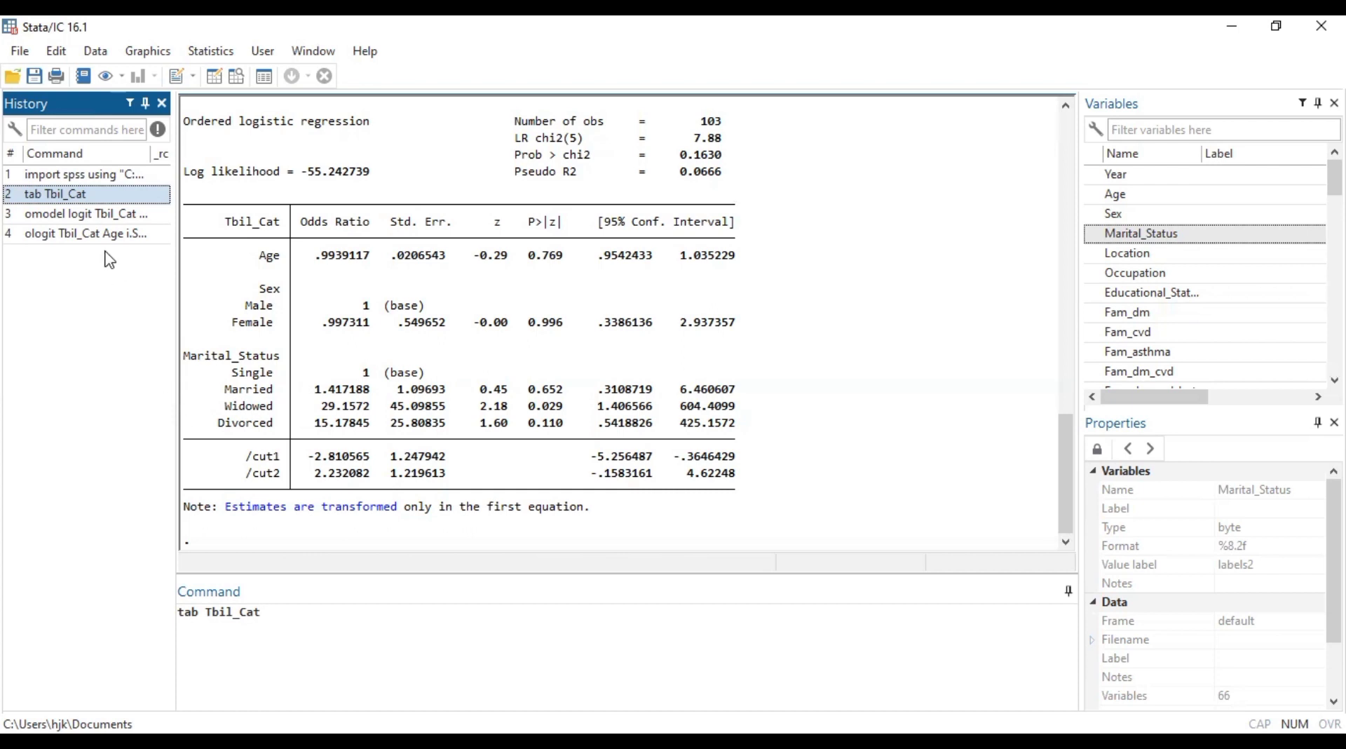
pyautogui.click(105, 213)
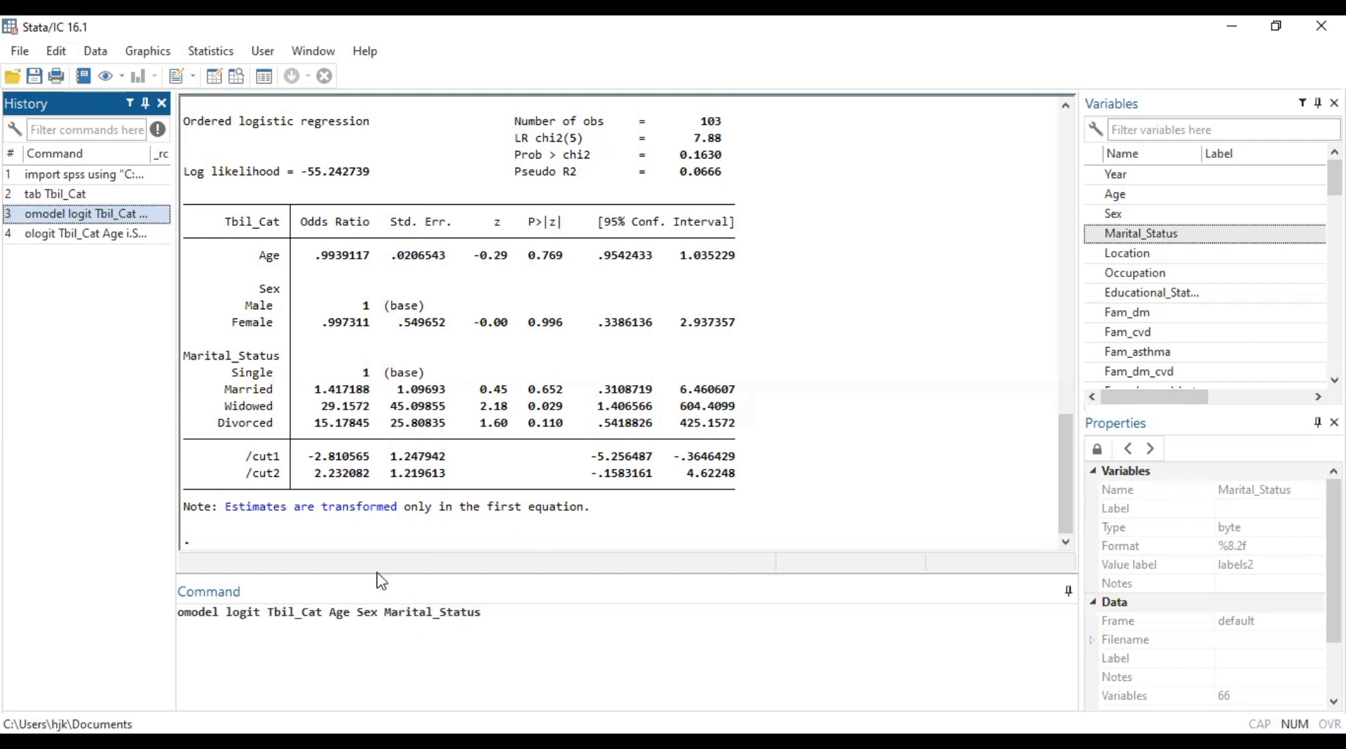
pyautogui.click(81, 234)
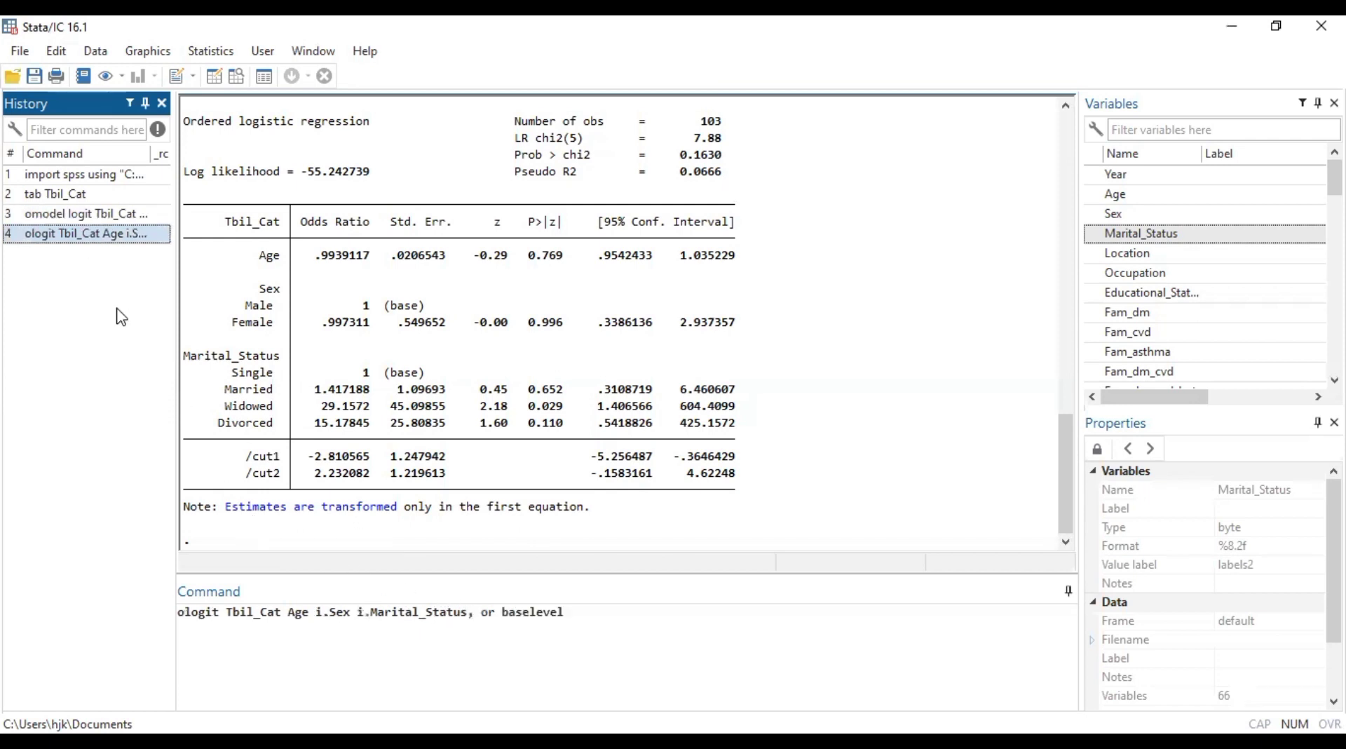